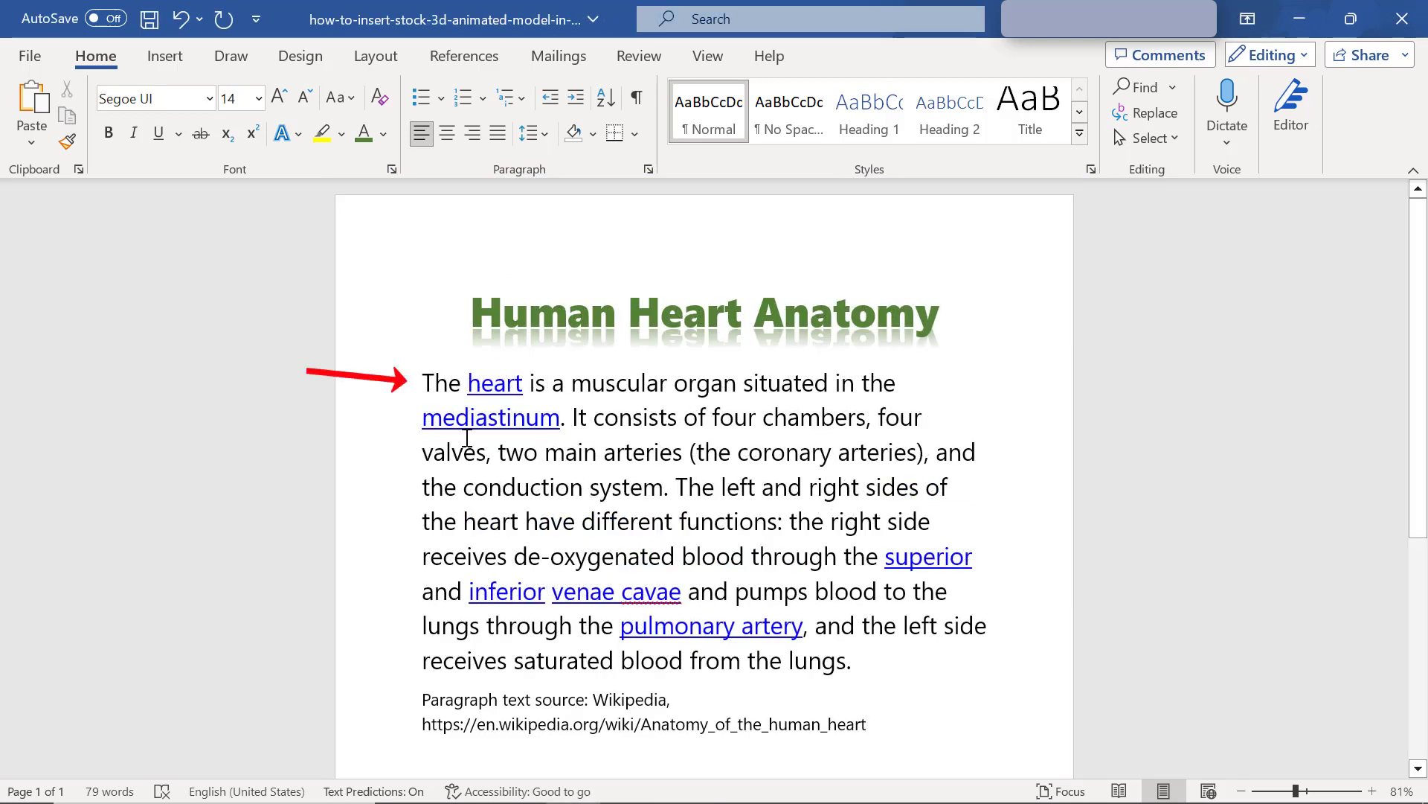
Step: Put the cursor before 'The' and open the Online 3D Models gallery
click(421, 384)
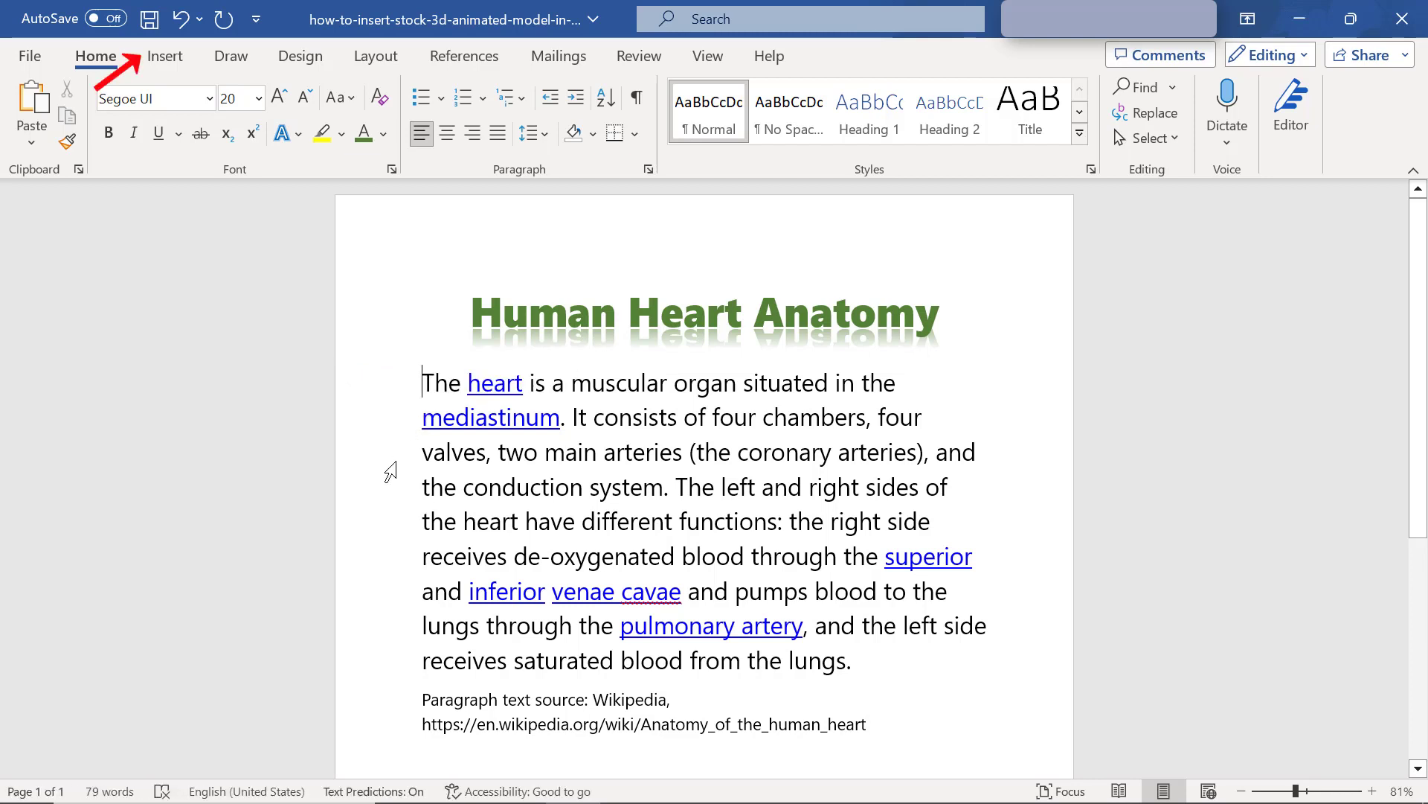
click(178, 61)
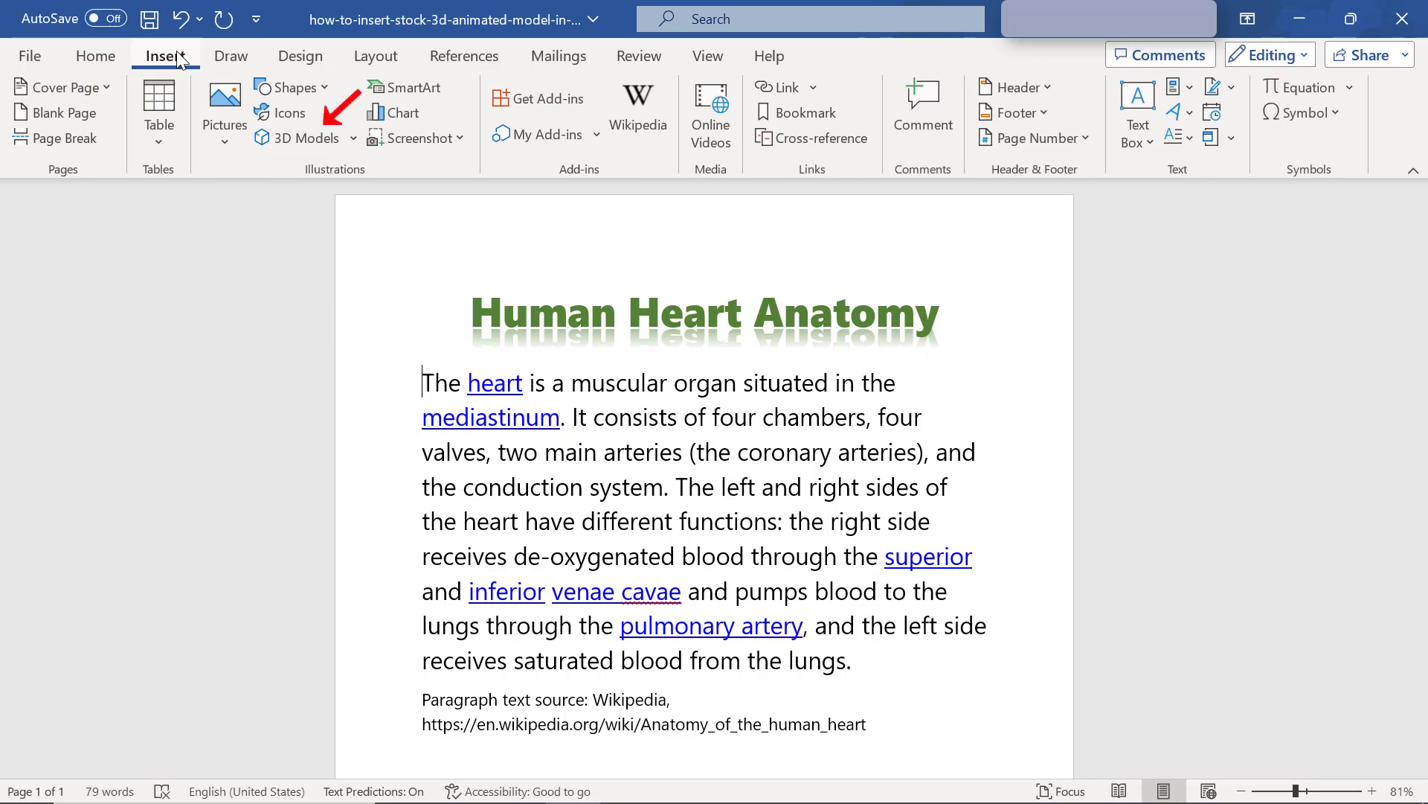
click(300, 142)
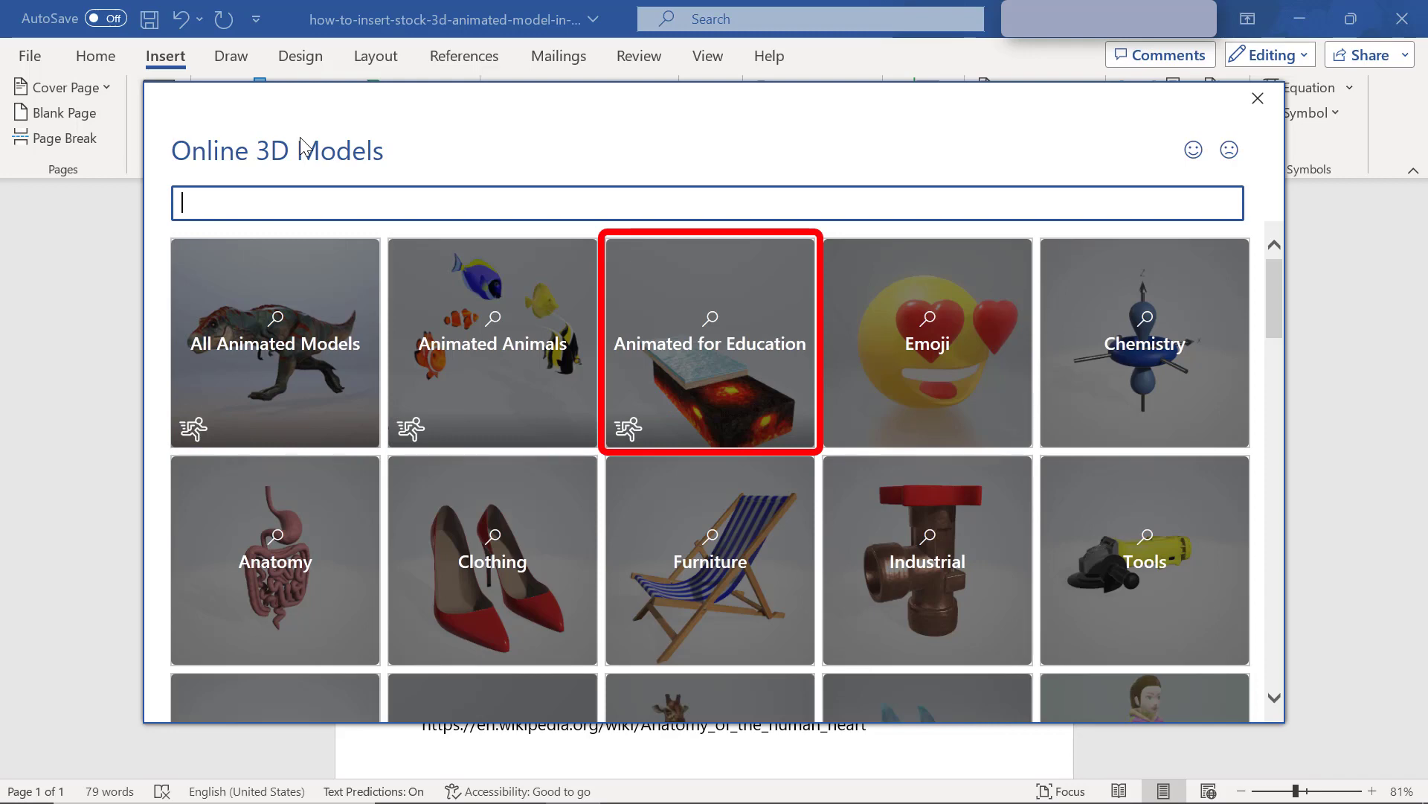
Step: Insert the animated human heart model from the Animated for Education category
click(679, 379)
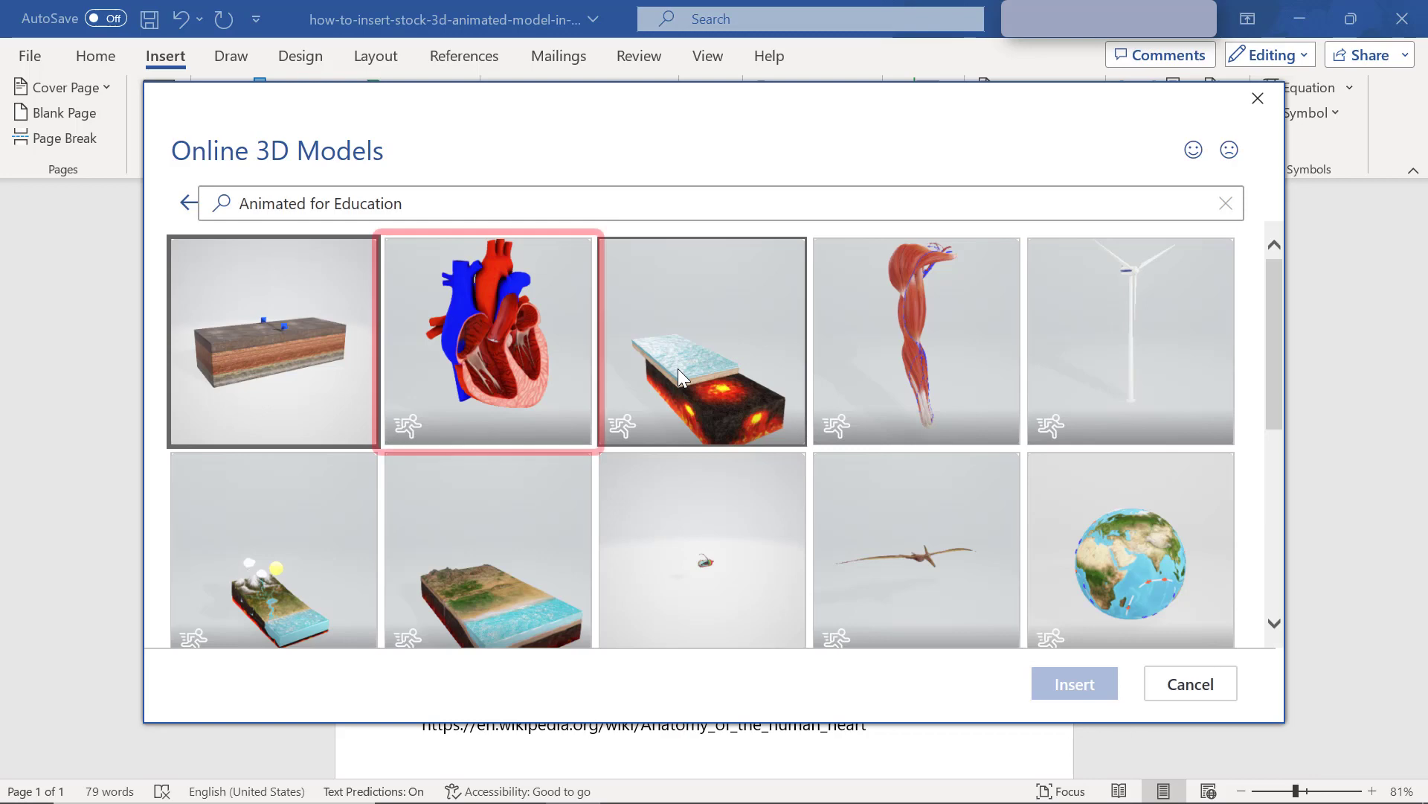
double_click(506, 354)
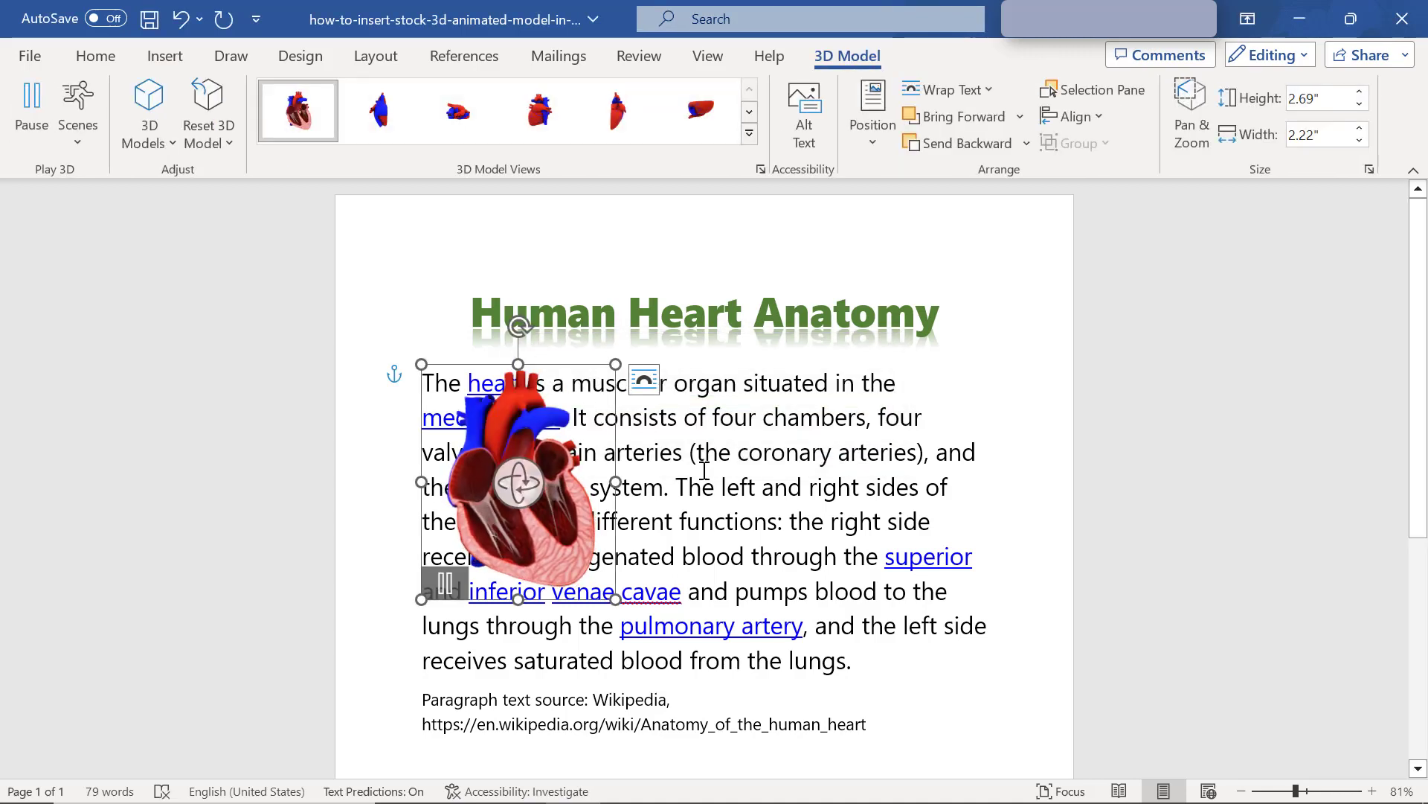
Step: Pause the heart model's animation, then reselect the model
click(909, 690)
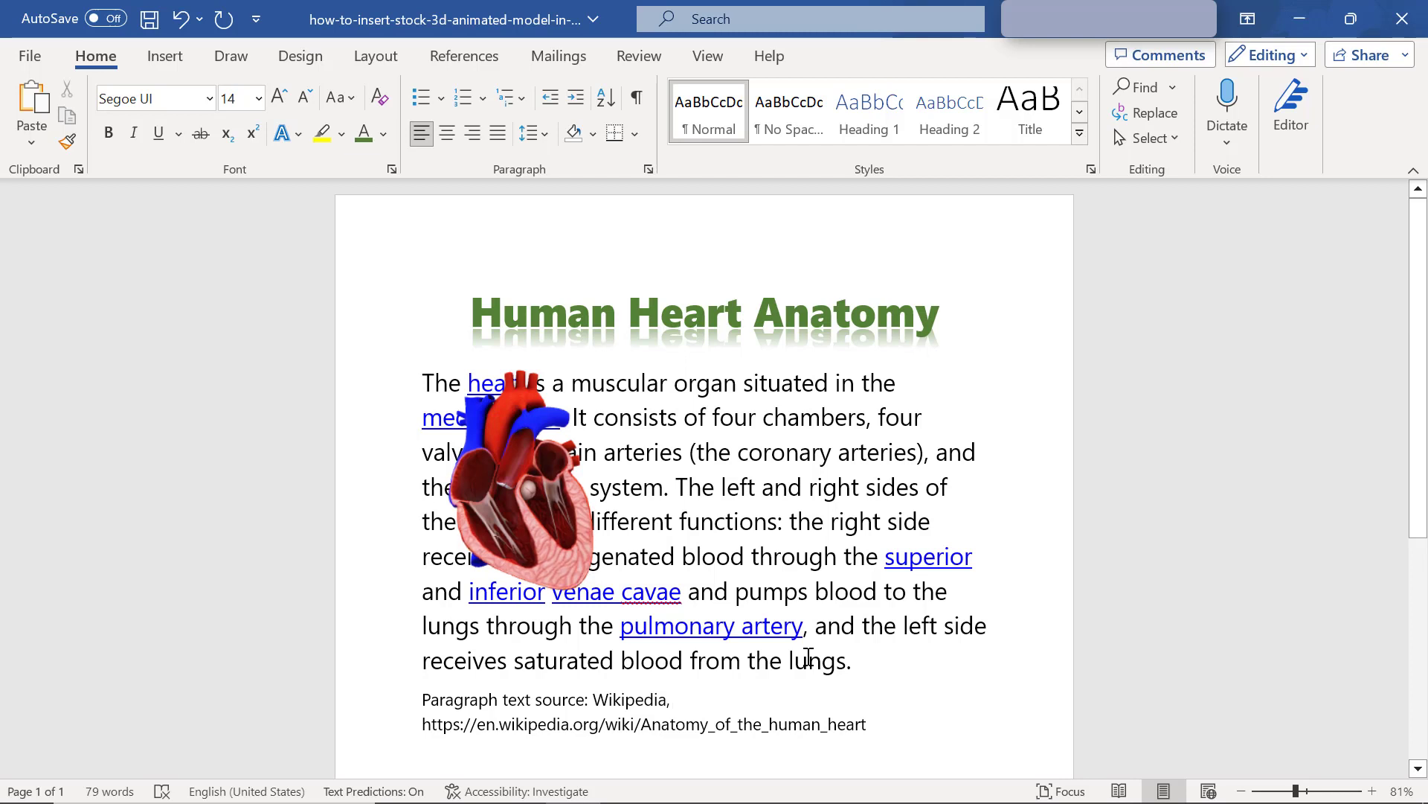
mouse_move(514, 484)
click(517, 487)
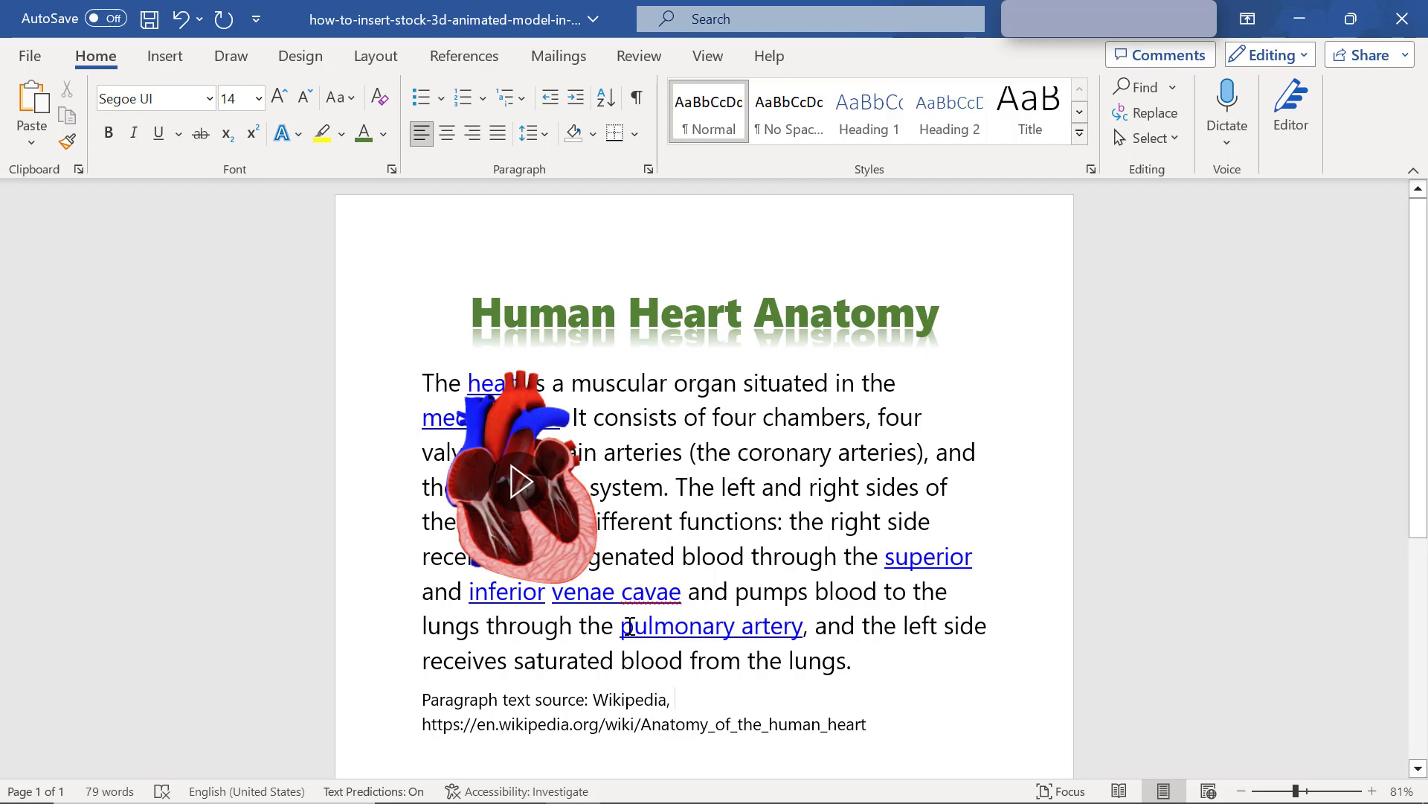
click(549, 556)
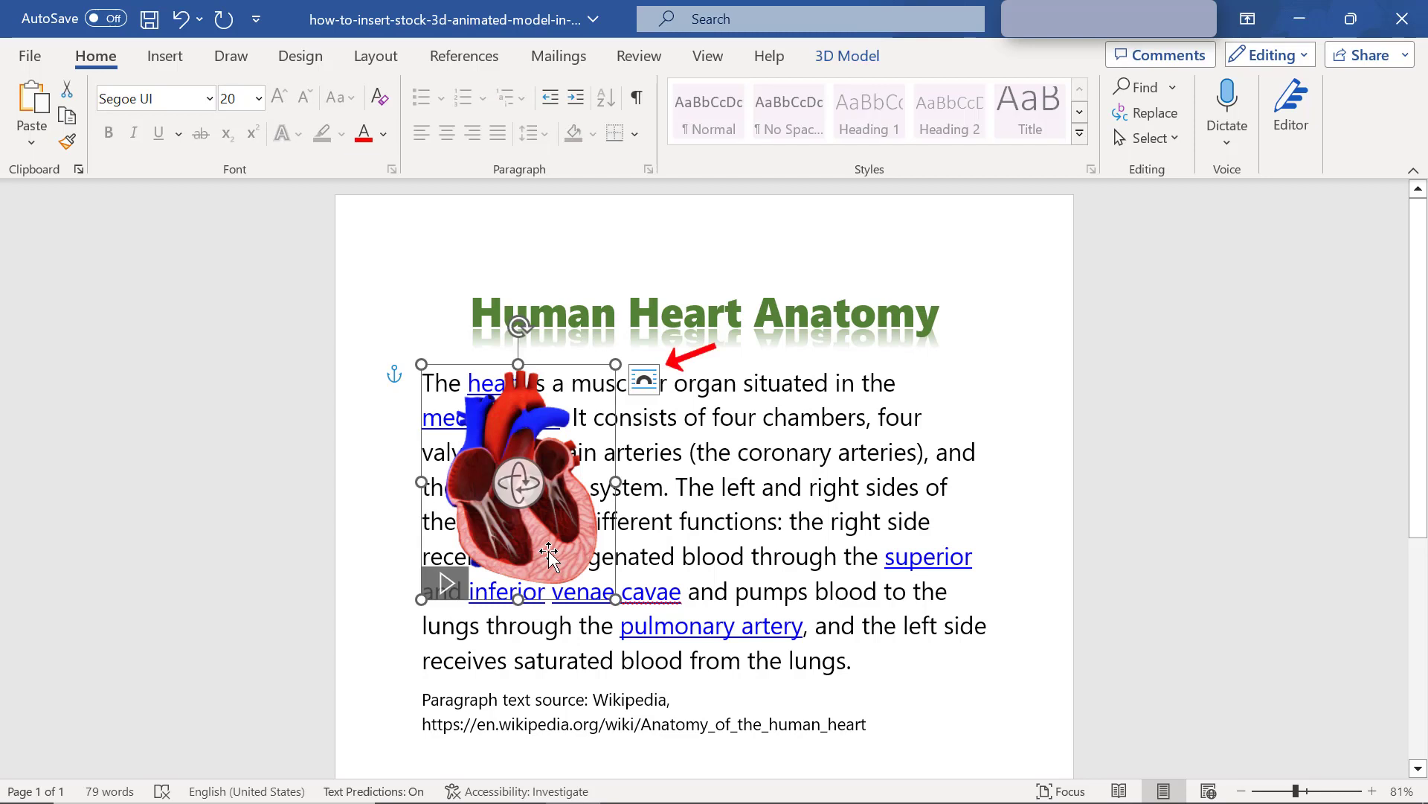
Step: Set the heart model's text wrapping to Square
click(644, 381)
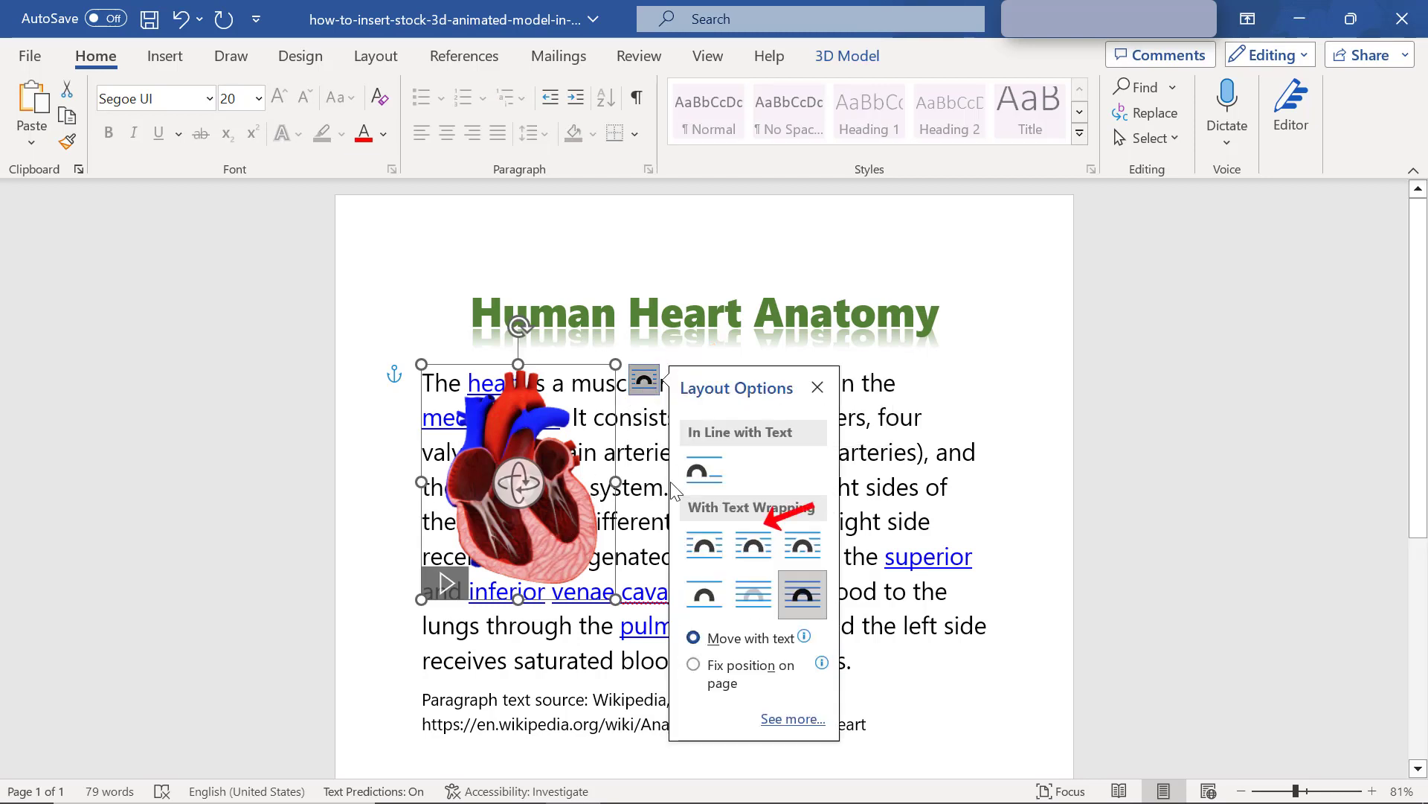
click(739, 549)
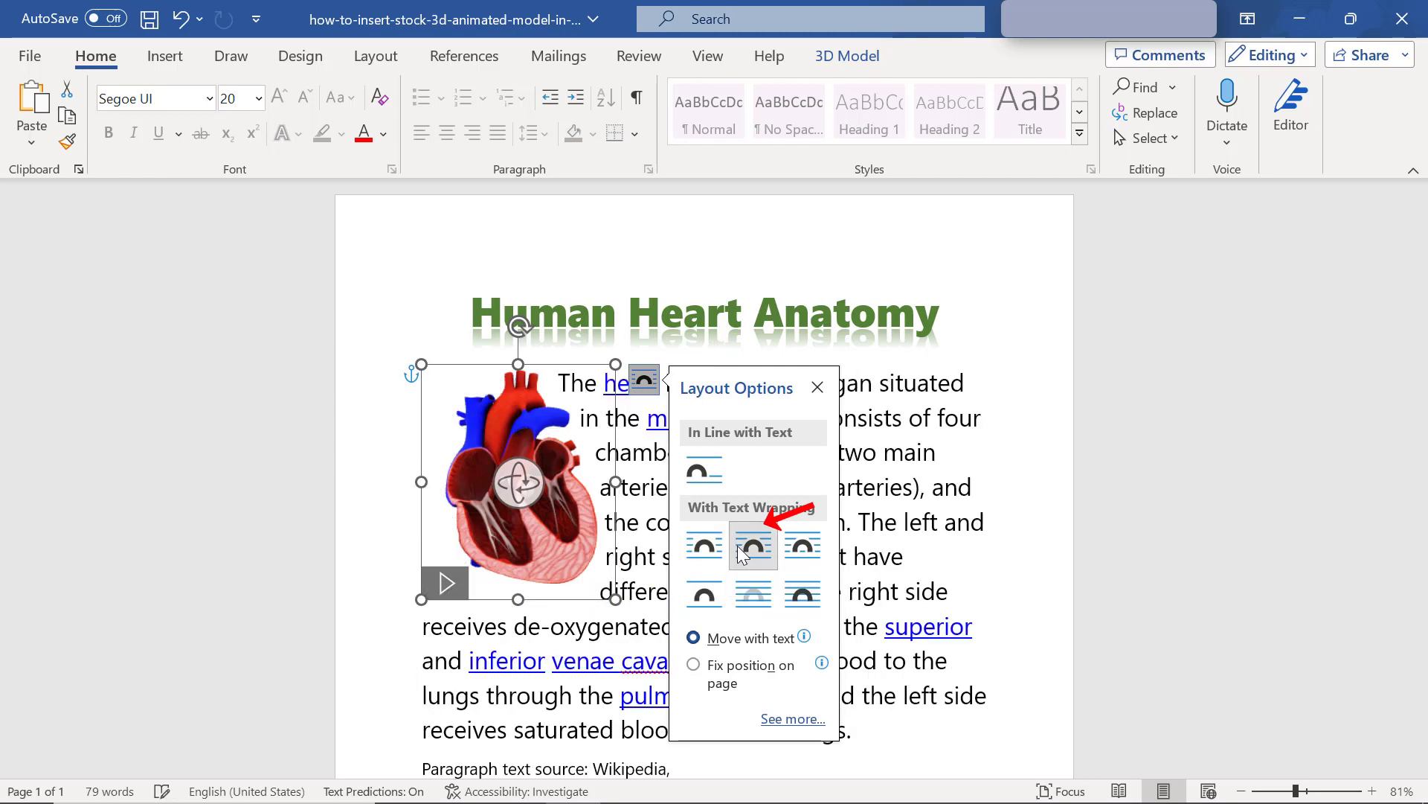
click(818, 387)
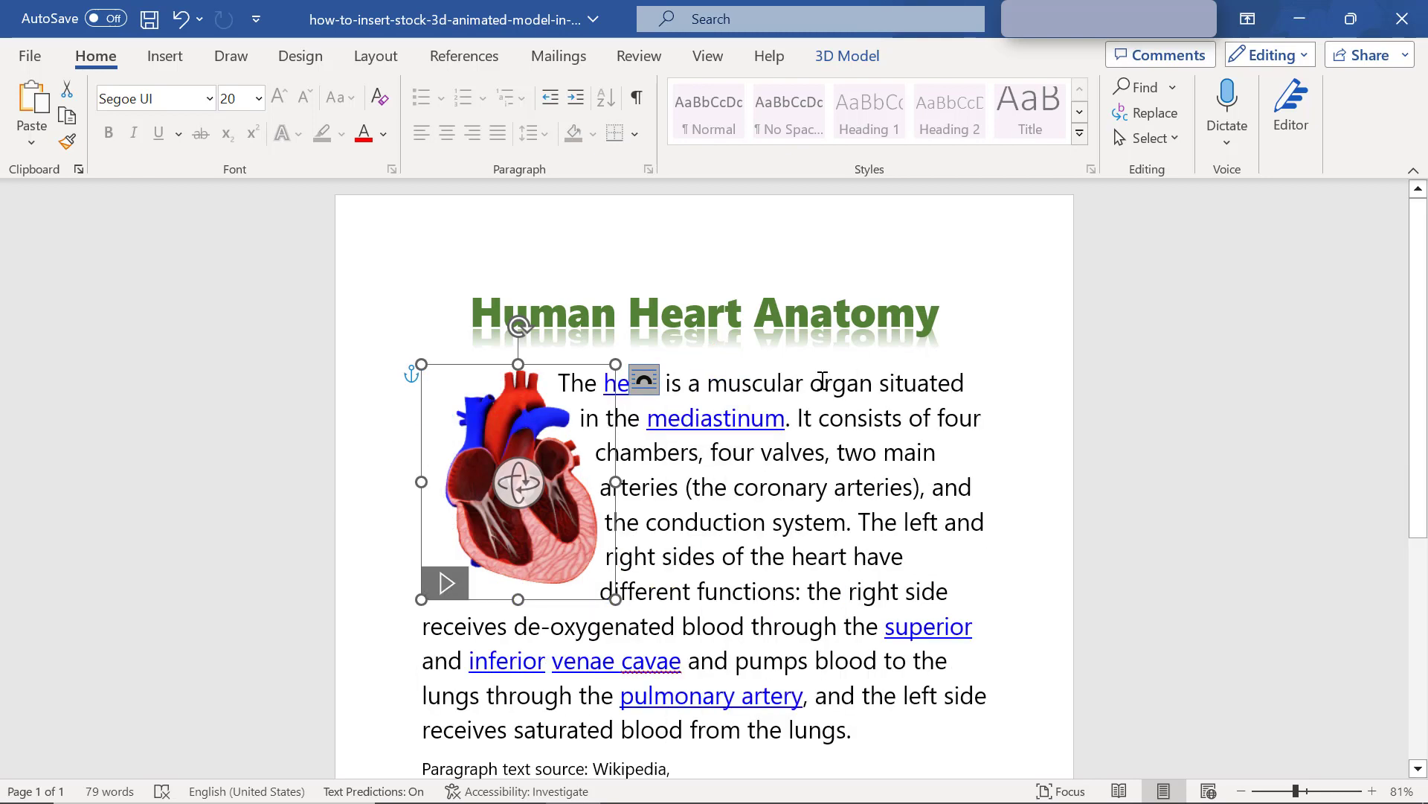
Step: Test the heart's animation by playing and pausing it, then reselect the model
click(867, 726)
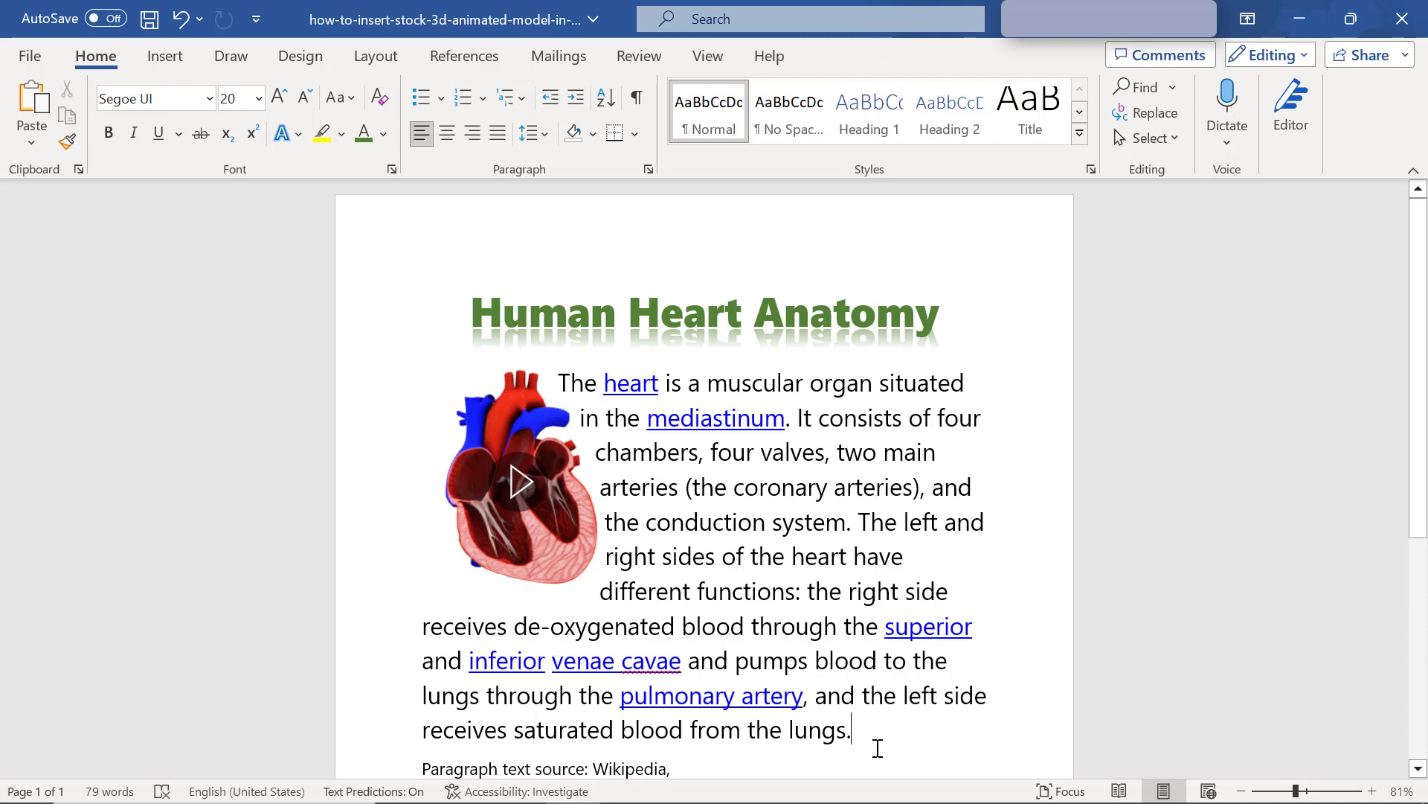
click(520, 488)
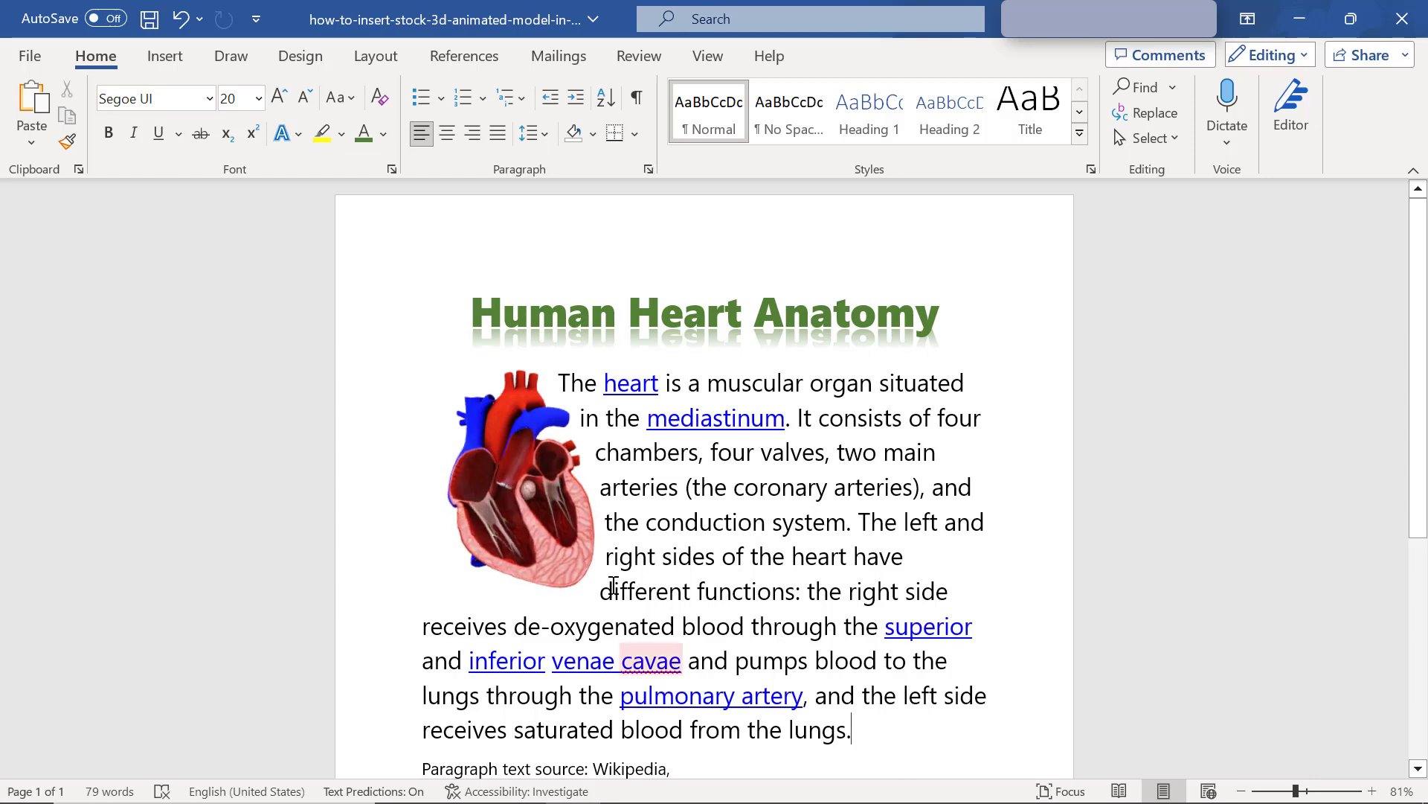
click(518, 482)
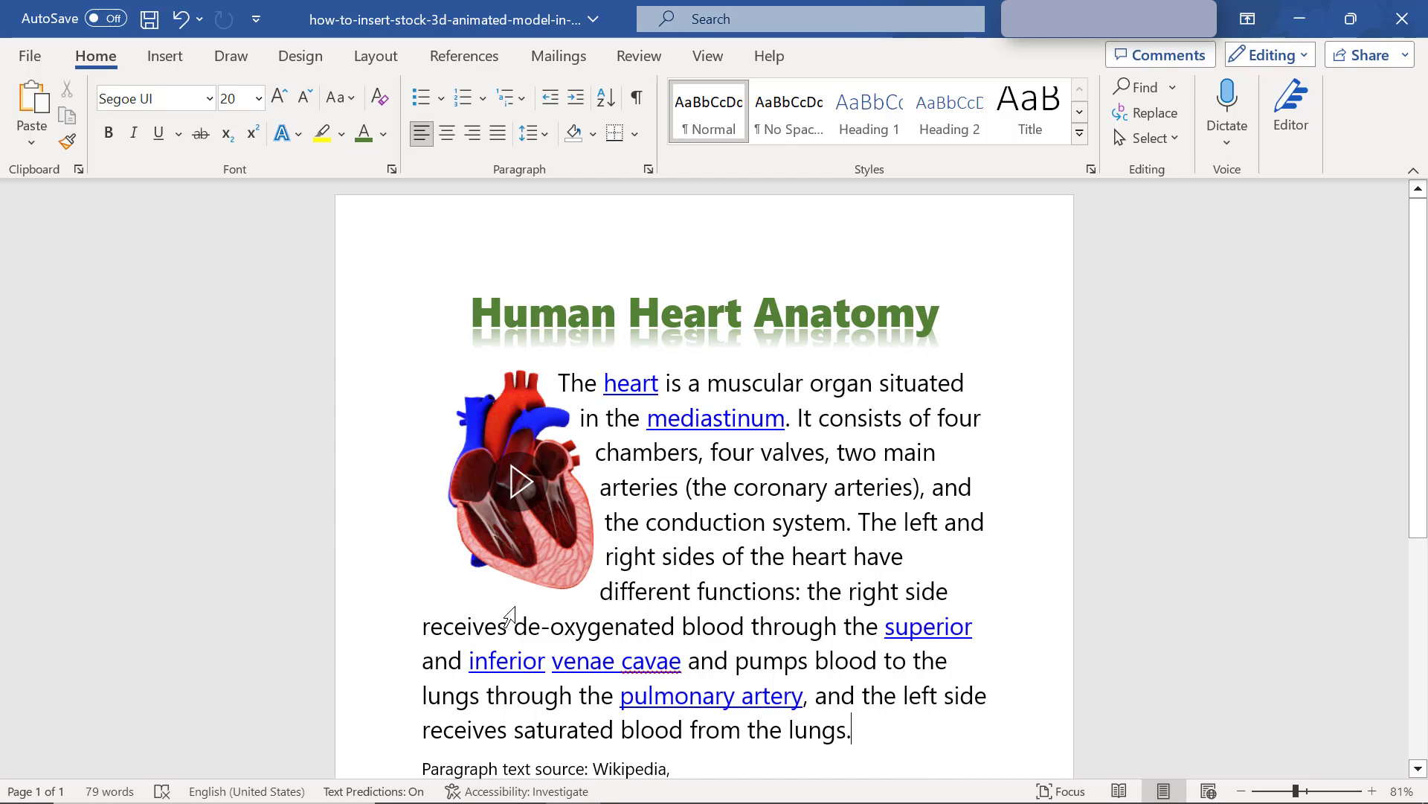
click(520, 538)
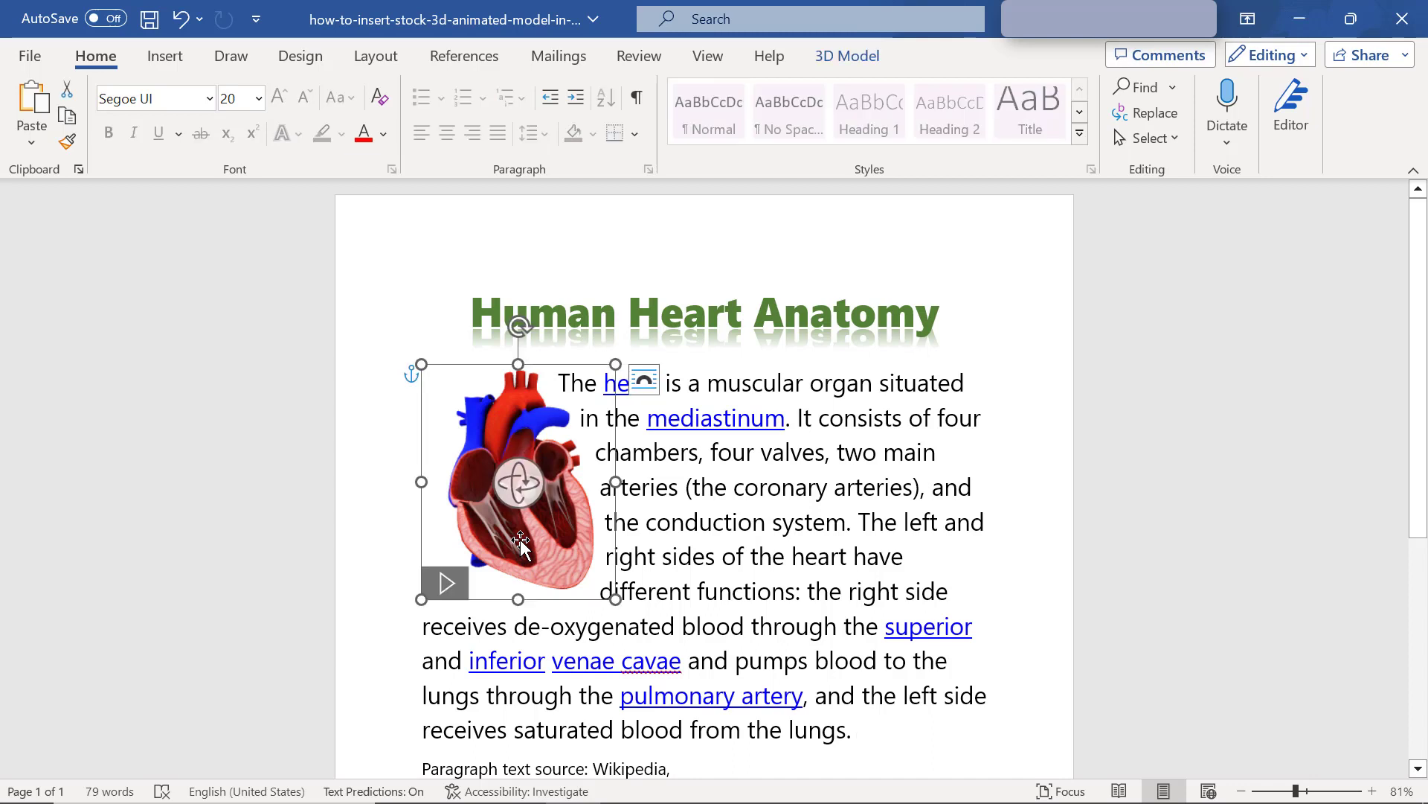
drag(520, 538, 708, 541)
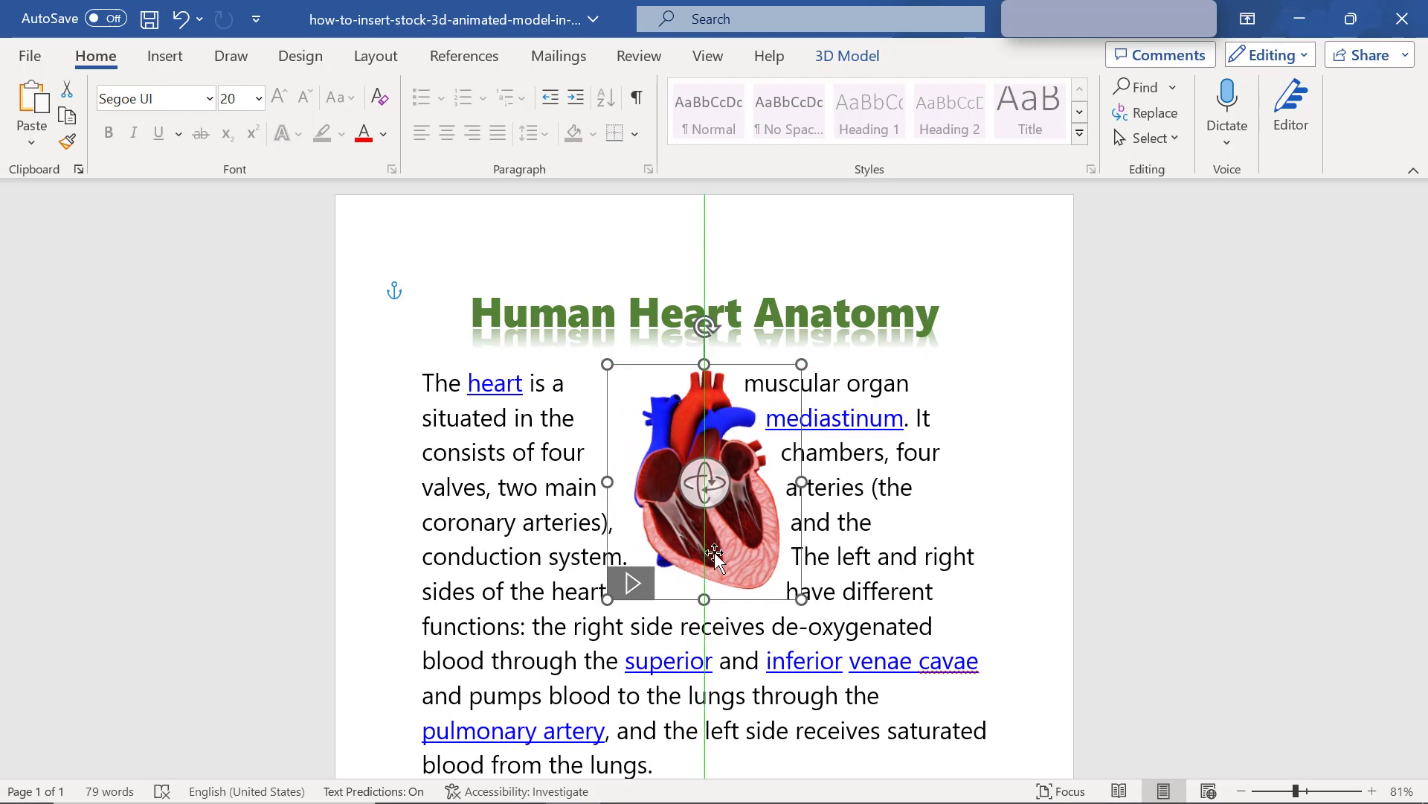
click(806, 760)
drag(732, 548, 891, 548)
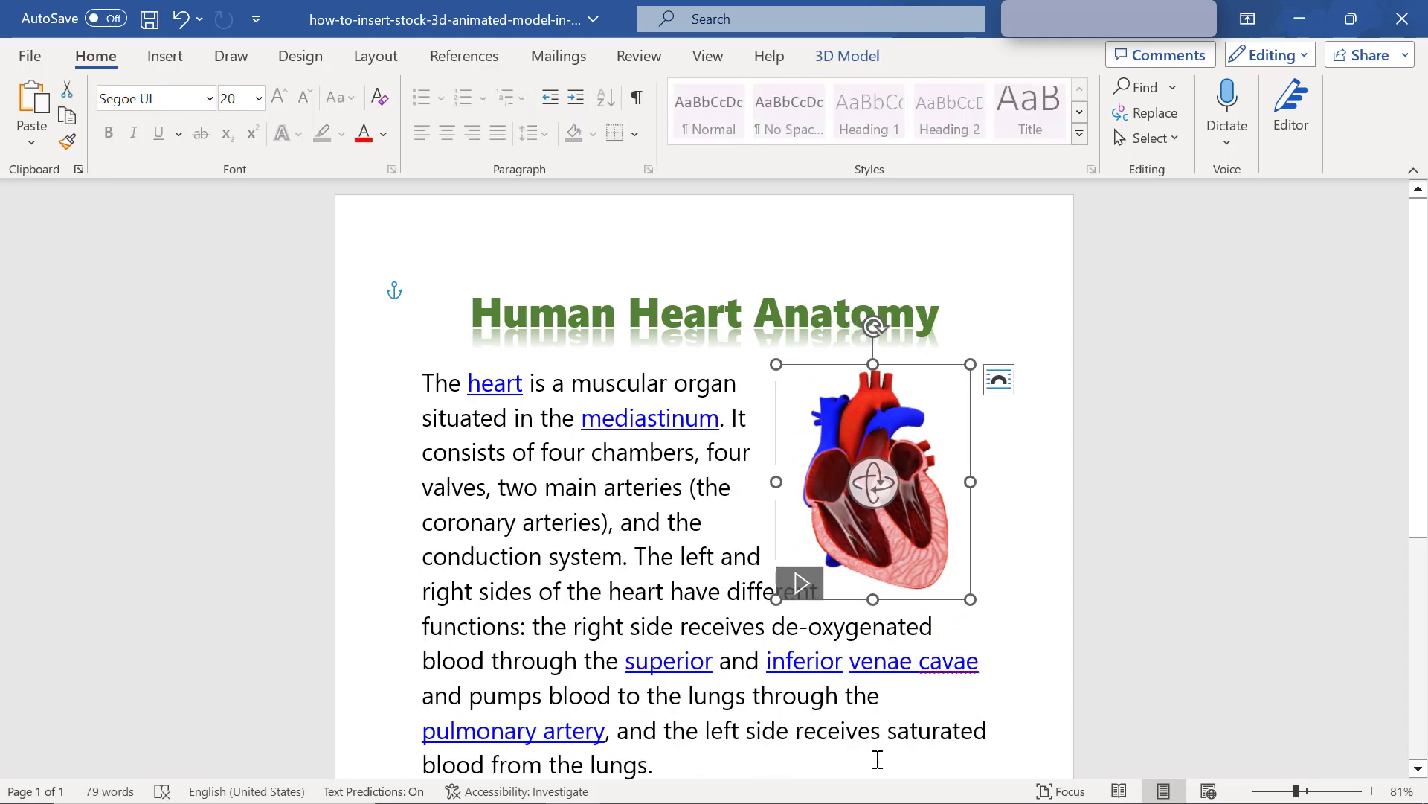
click(907, 761)
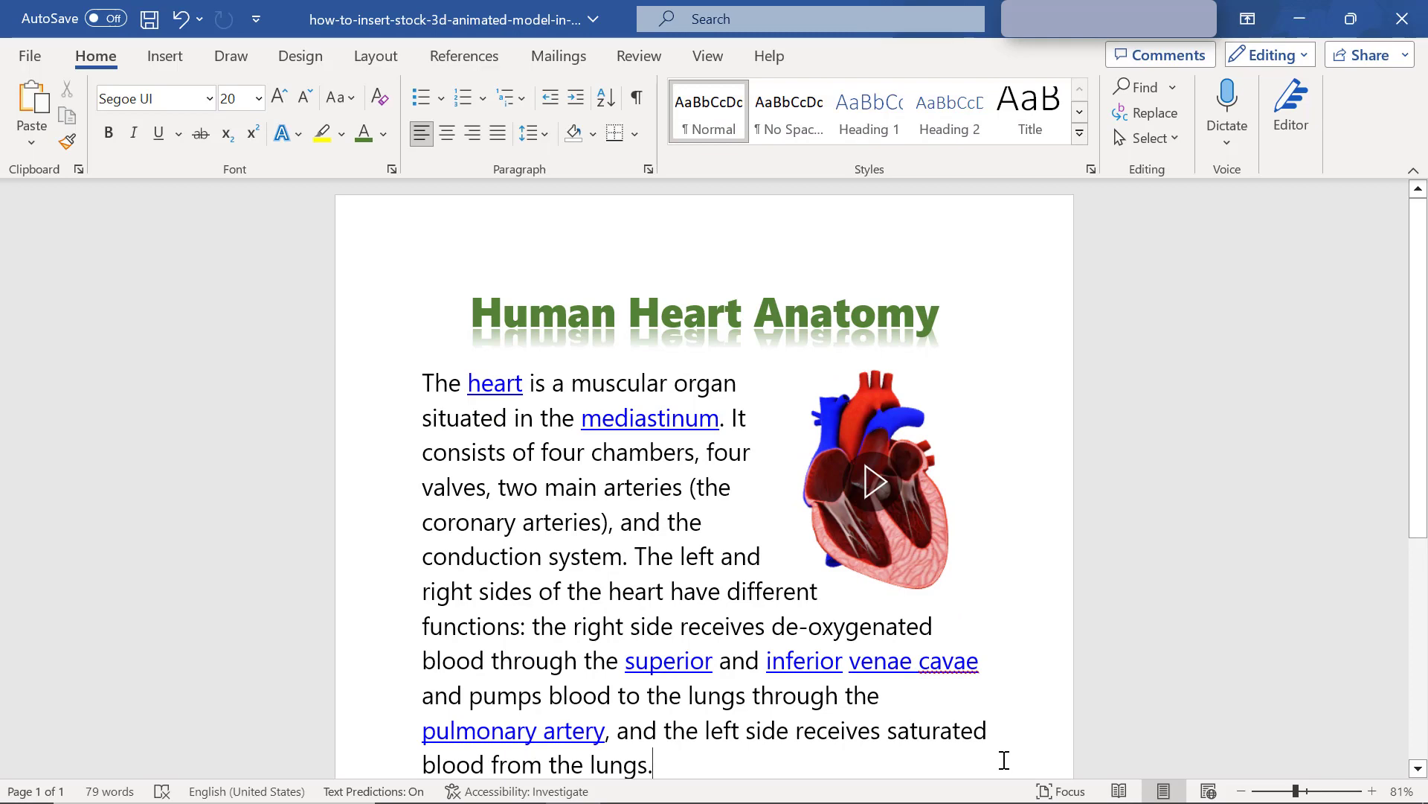
key(ctrl+z)
key(ctrl+z)
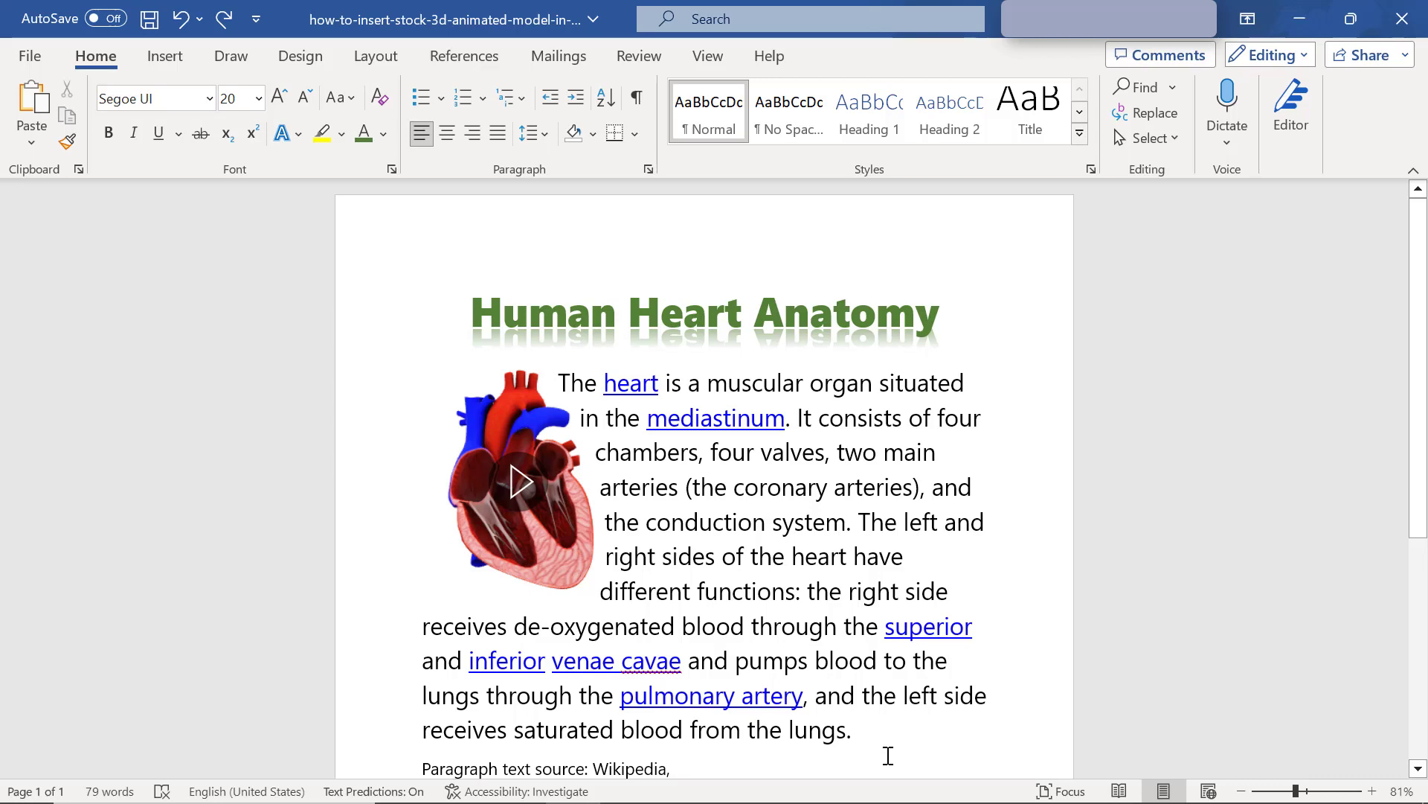
key(alt+n)
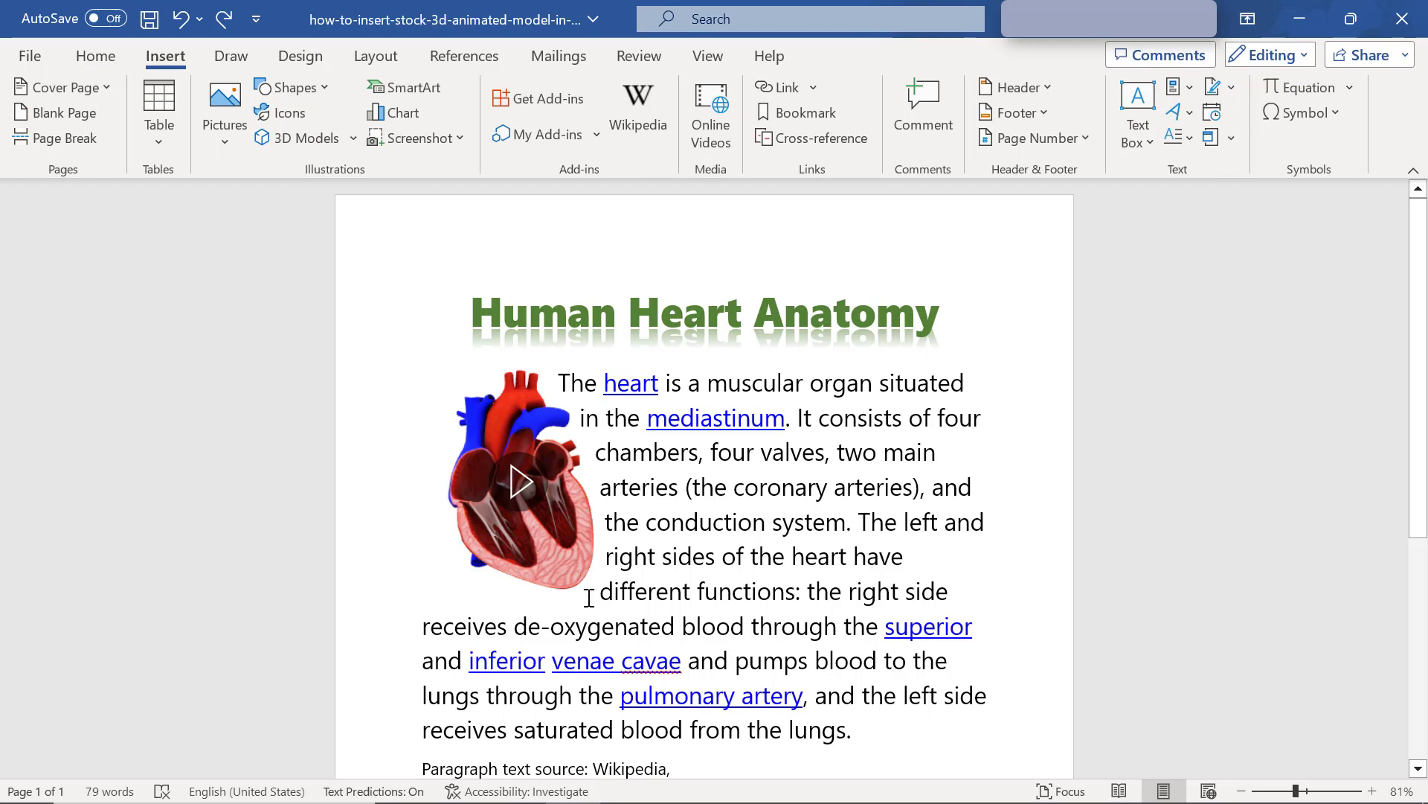
click(551, 567)
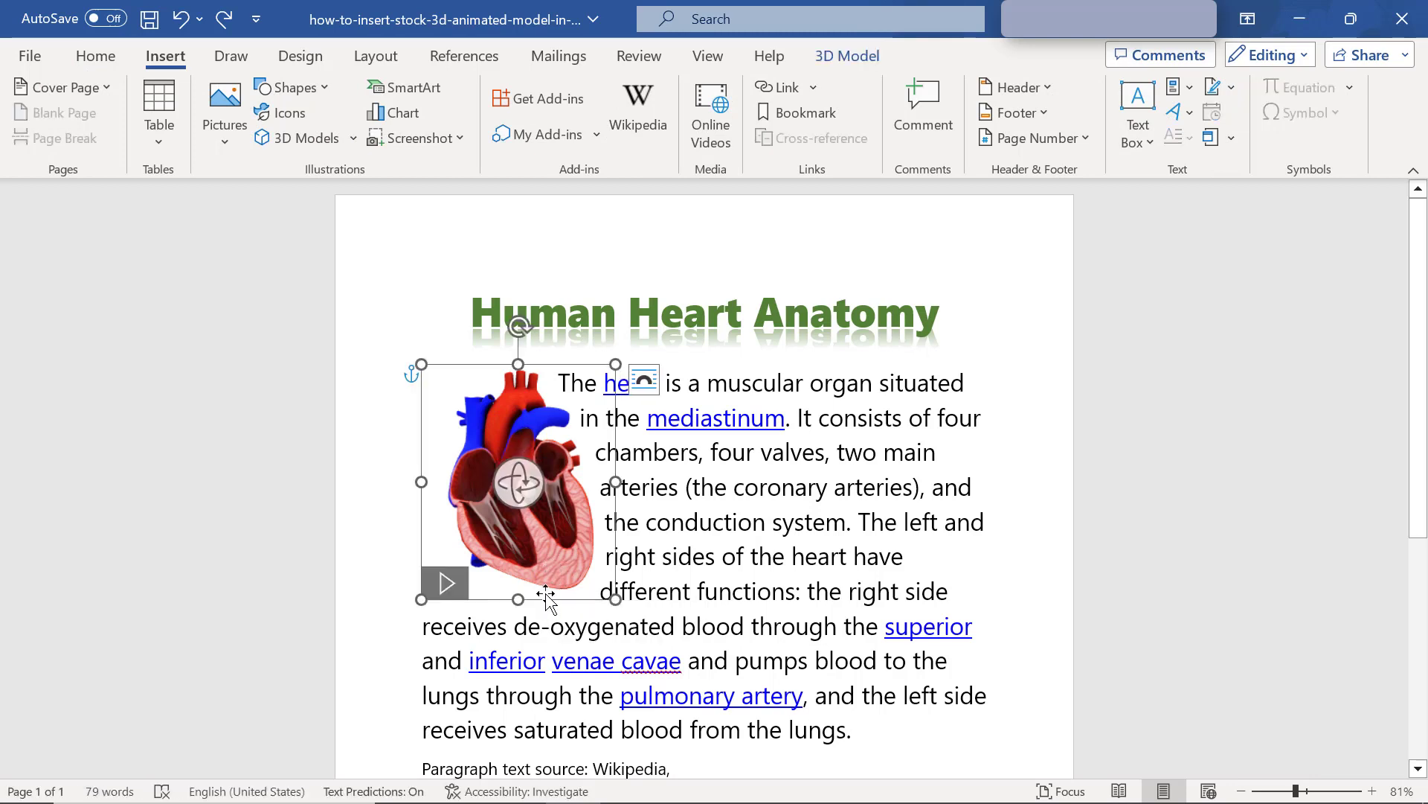
drag(520, 484, 555, 494)
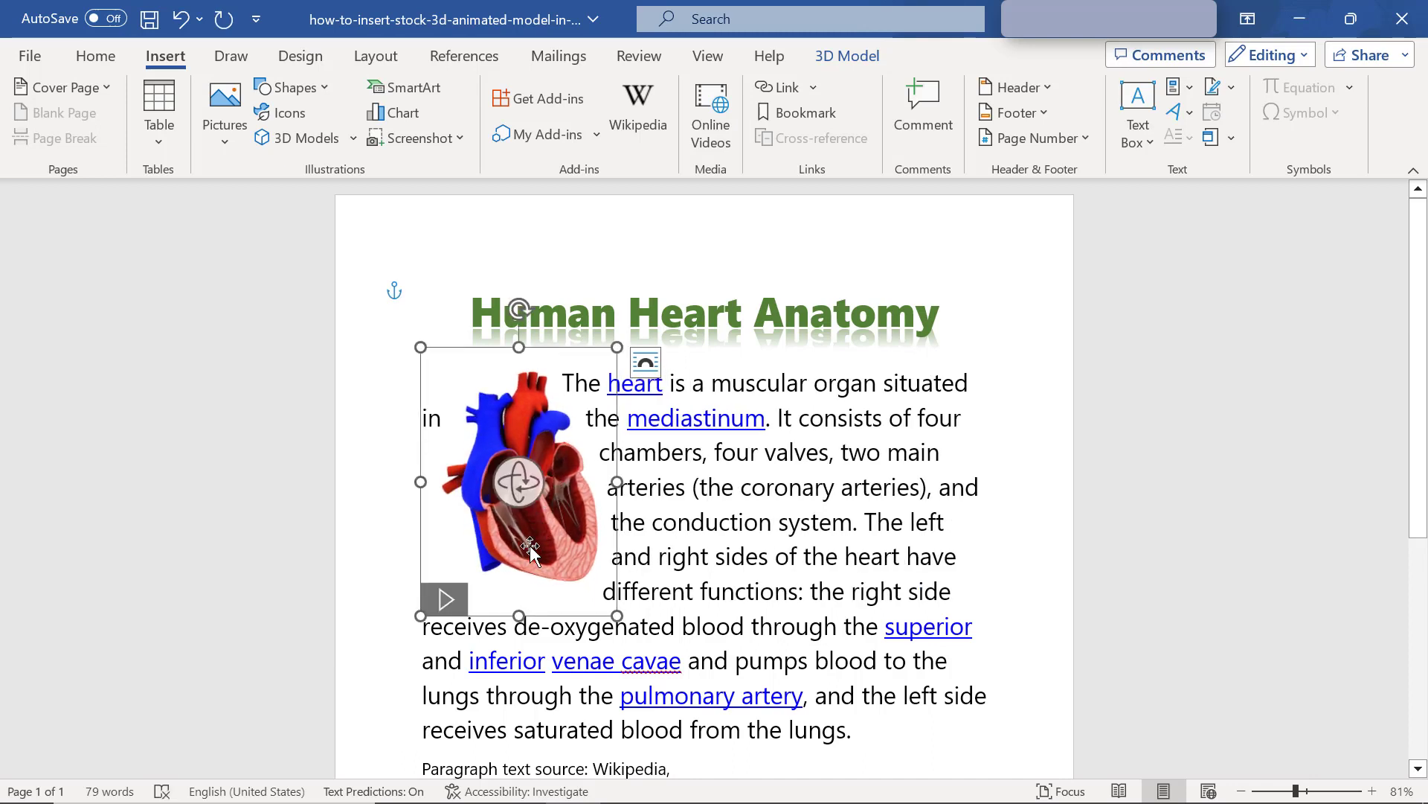
drag(521, 485, 526, 519)
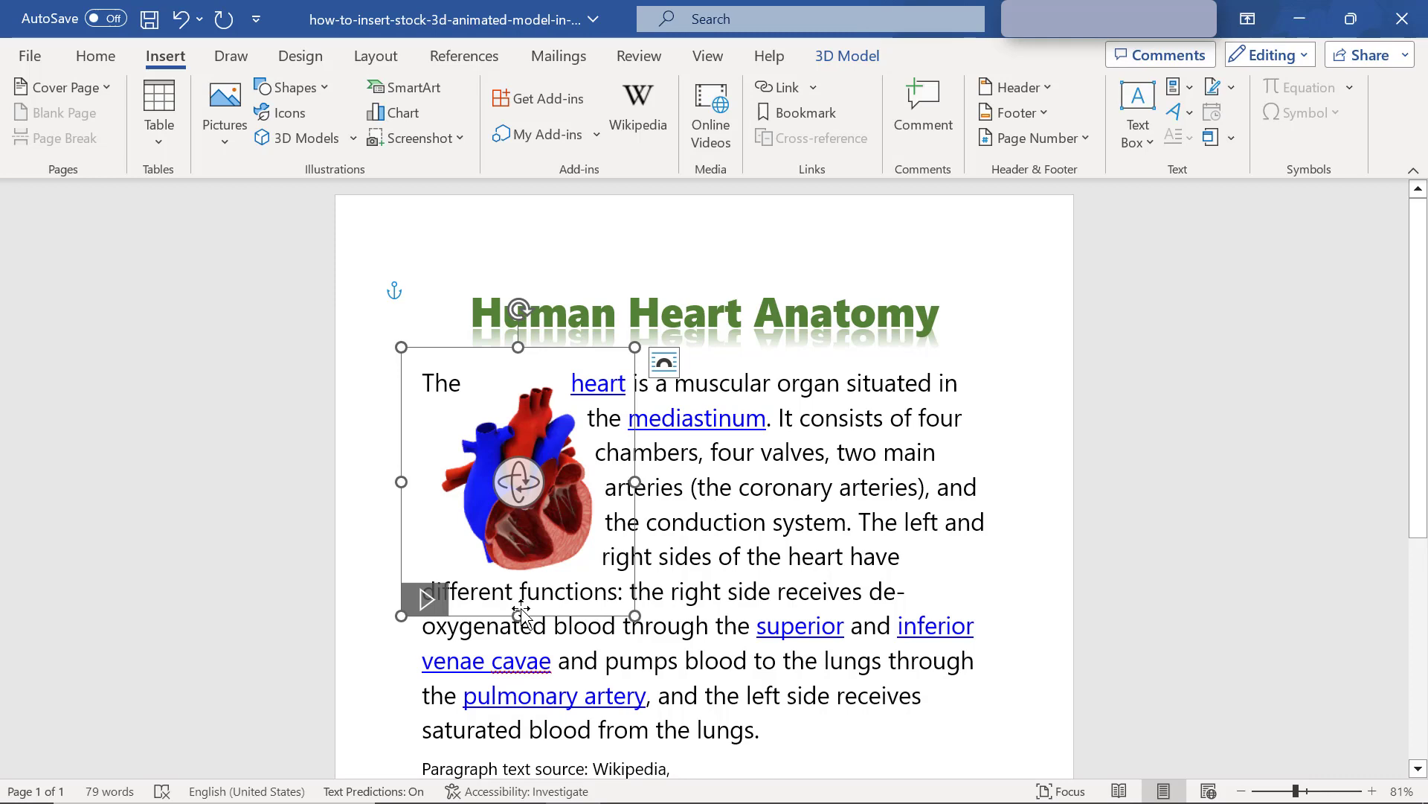
key(ctrl+z)
key(ctrl+z)
key(ctrl+z)
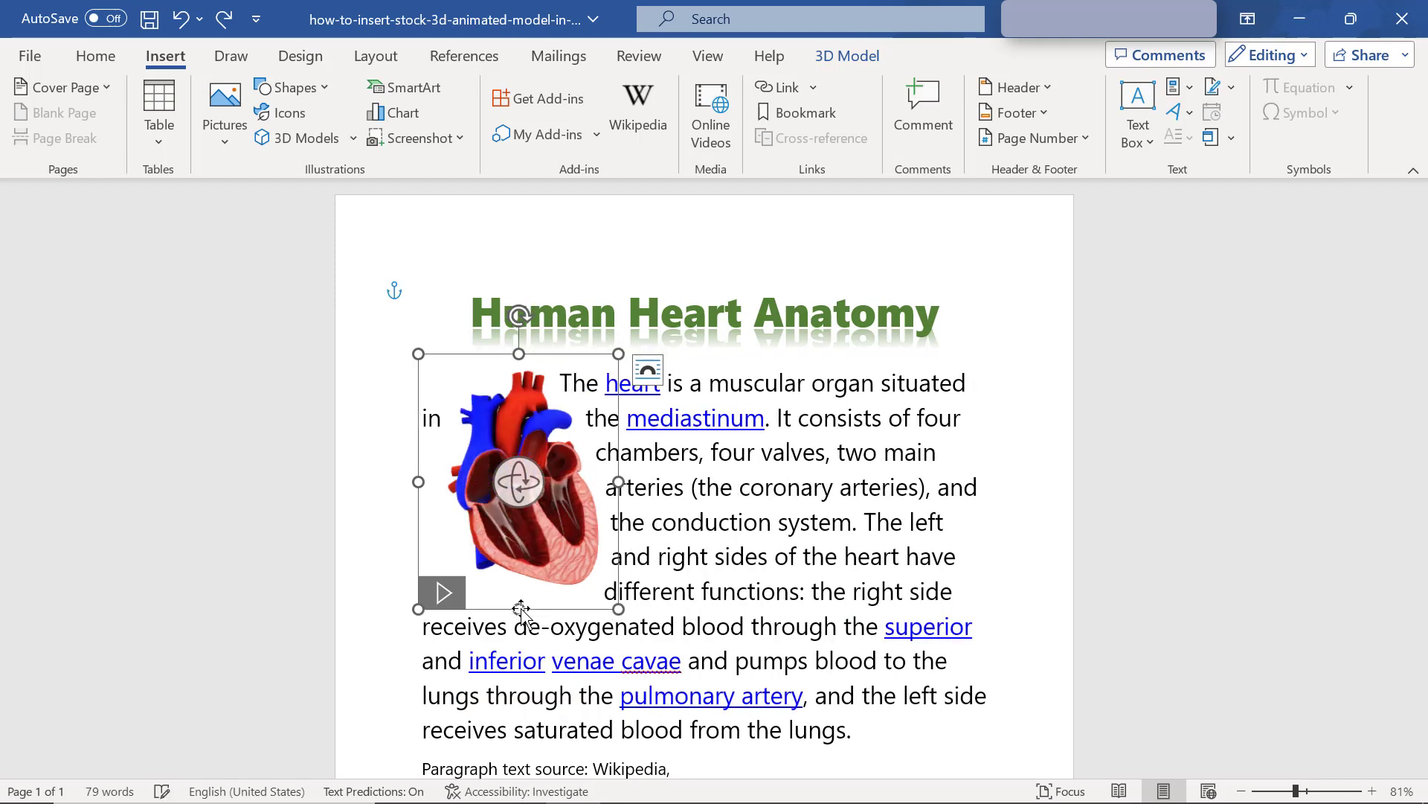
key(ctrl+z)
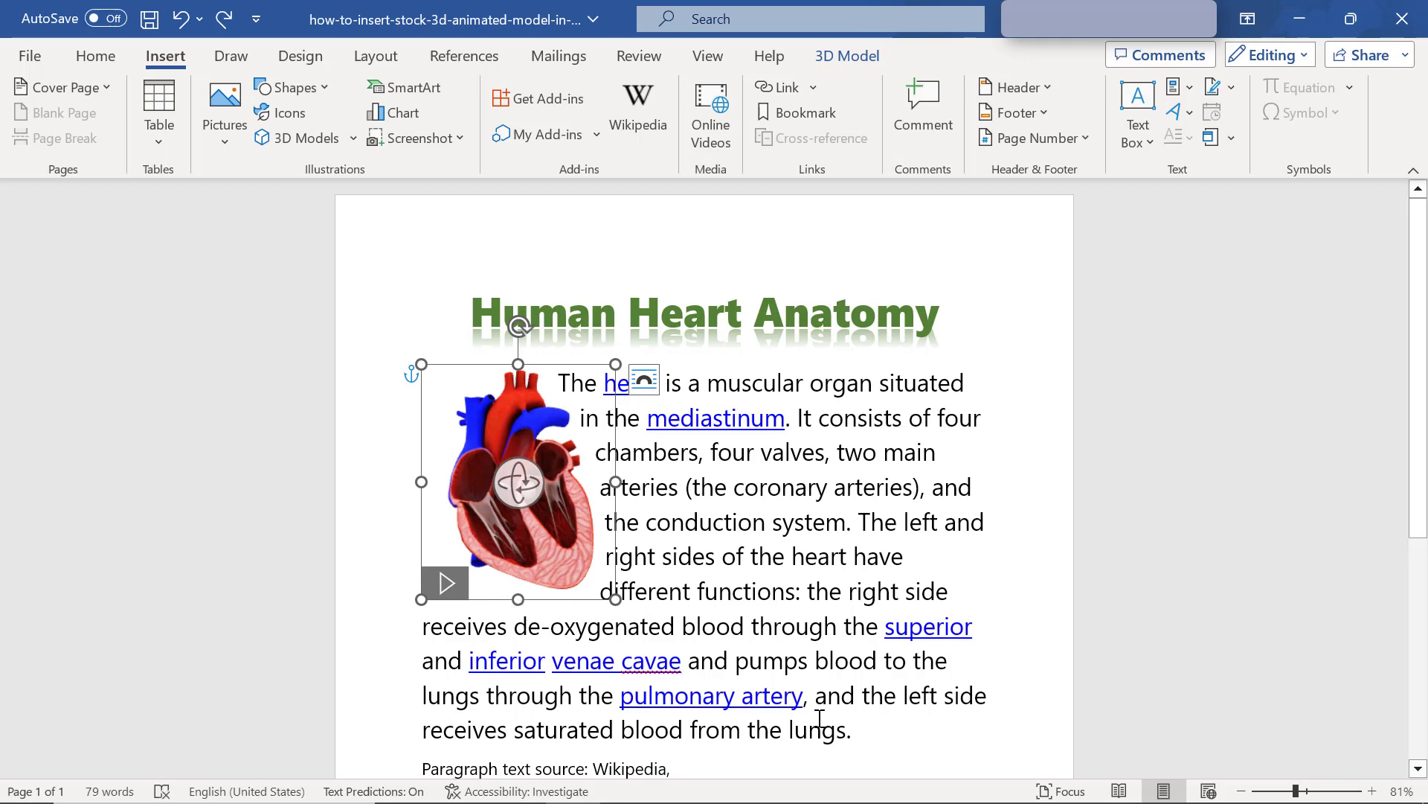
click(865, 733)
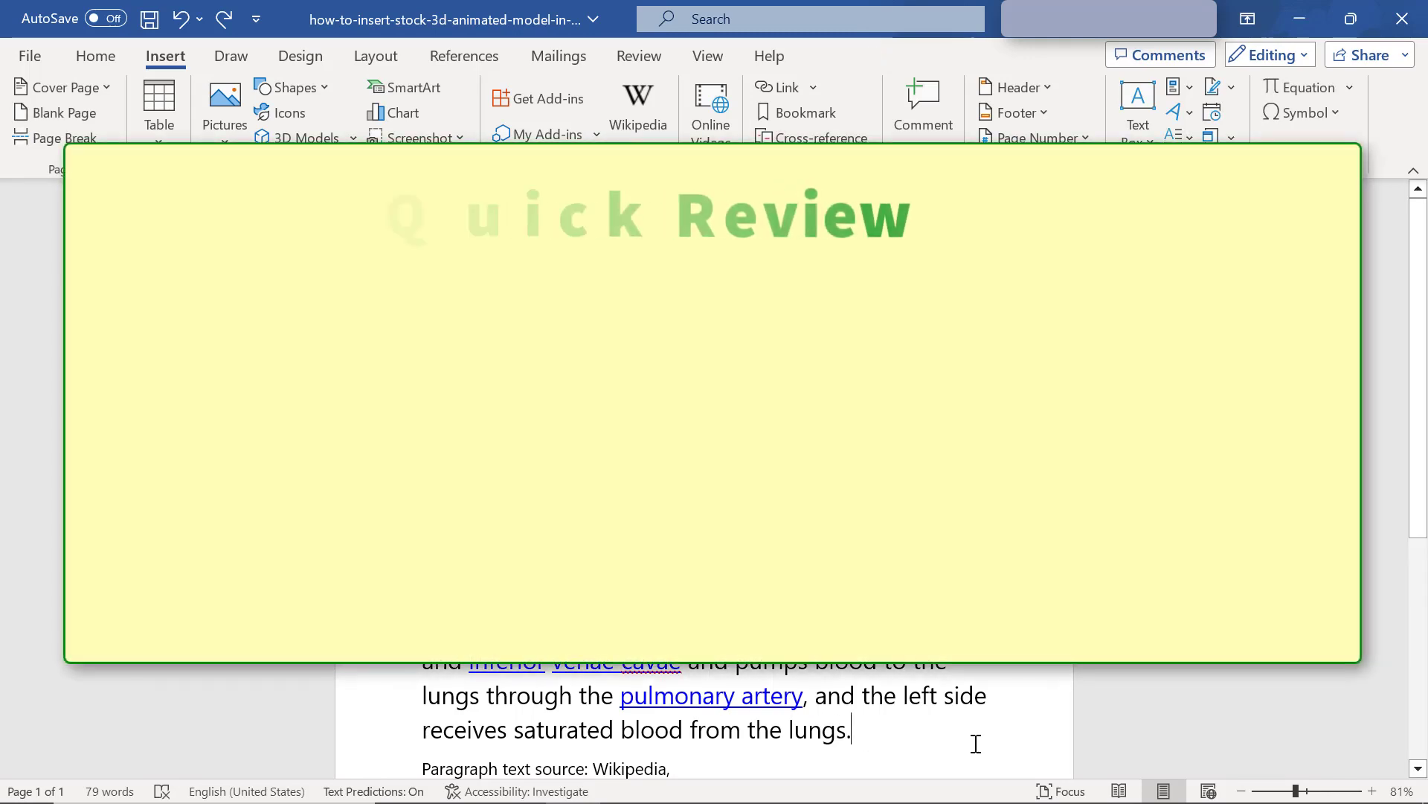